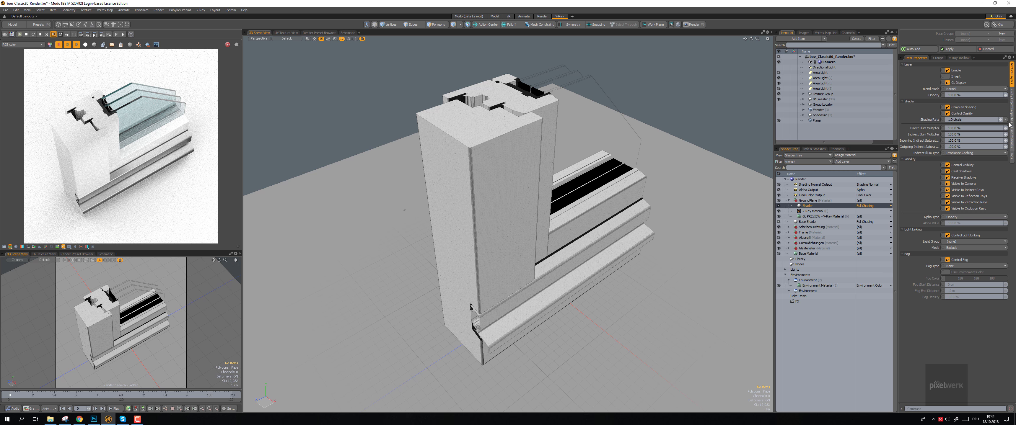
Examine the ground plane shader's V-Ray matte properties and the alpha channel of the render preview.
{"action": "left_click", "coordinate": [1012, 104]}
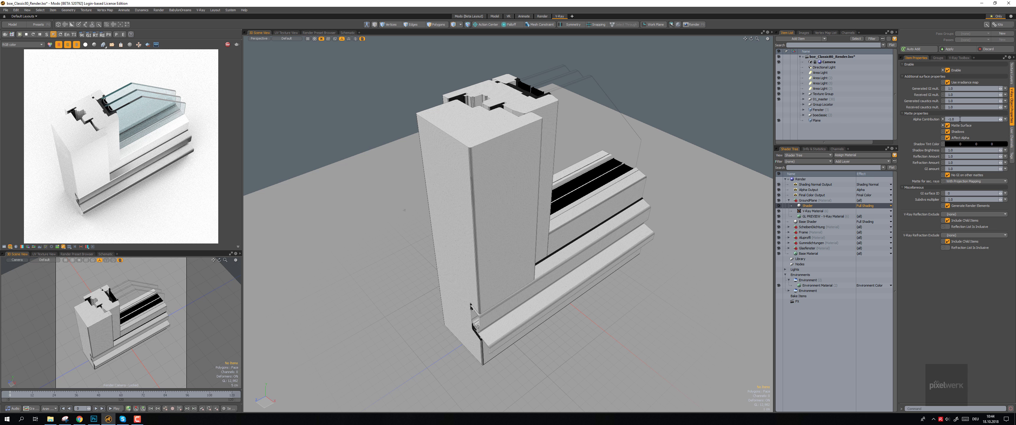
{"action": "left_click", "coordinate": [21, 45]}
{"action": "left_click", "coordinate": [19, 52]}
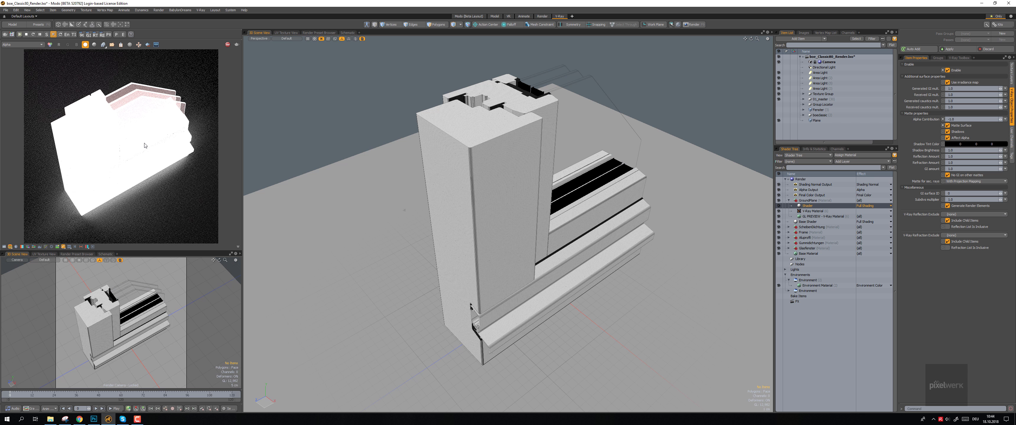
{"action": "left_click_drag", "start_coordinate": [132, 144], "coordinate": [193, 197]}
{"action": "left_click", "coordinate": [86, 46]}
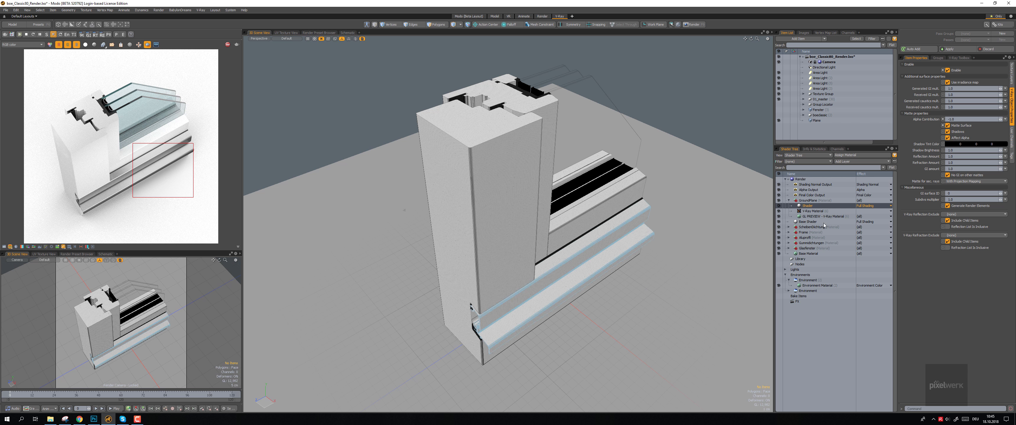
{"action": "left_click", "coordinate": [150, 48]}
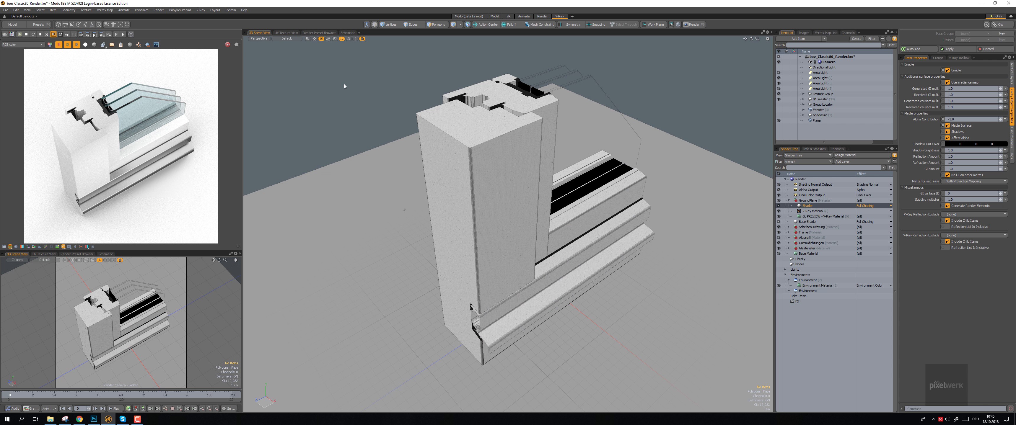
Add V-Ray properties to the GroundPlane material group to give it a multimatte ID.
{"action": "double_click", "coordinate": [805, 201]}
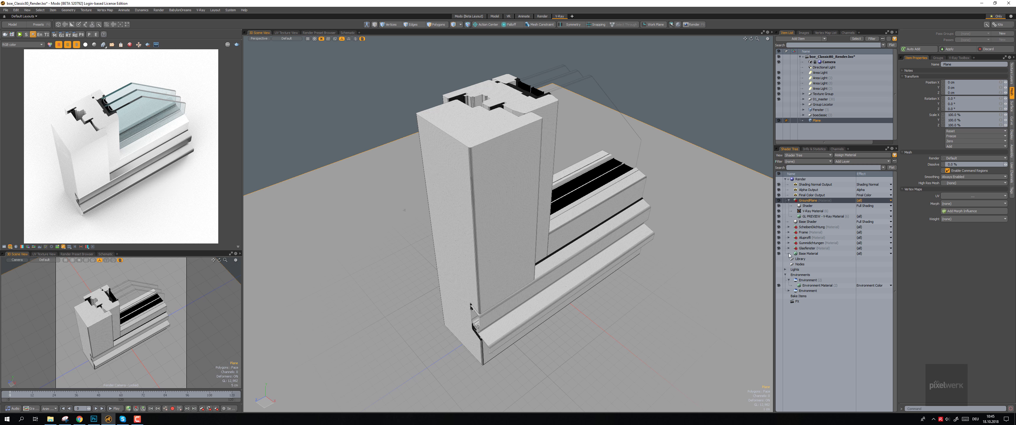
{"action": "left_click", "coordinate": [813, 201]}
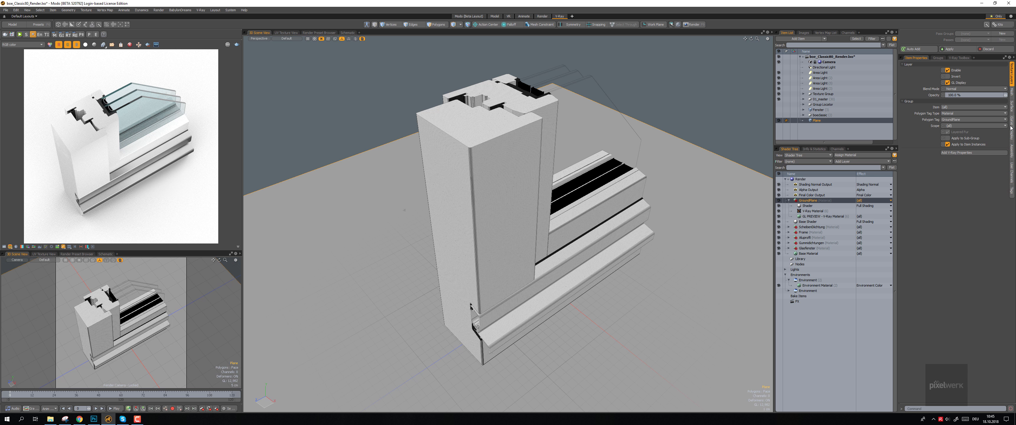
{"action": "left_click", "coordinate": [957, 154]}
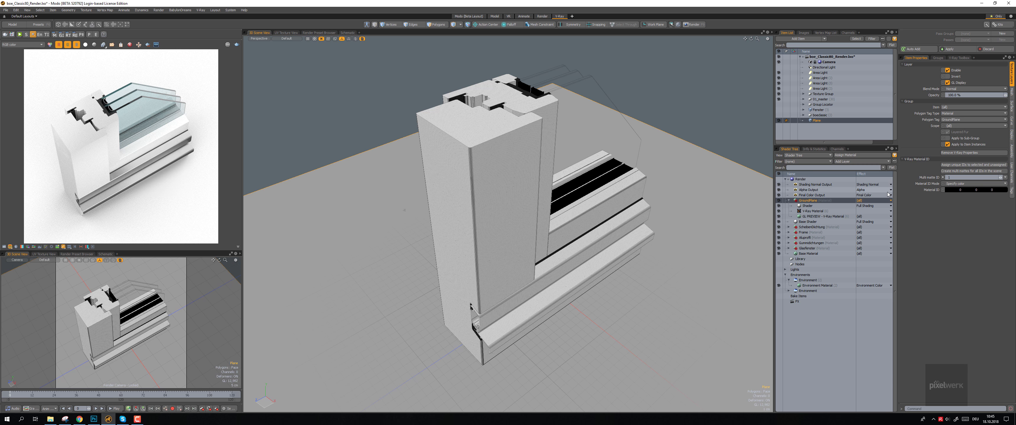
Add V-Ray properties to the Glasfenster material group and edit its multimatte ID.
{"action": "left_click", "coordinate": [505, 167]}
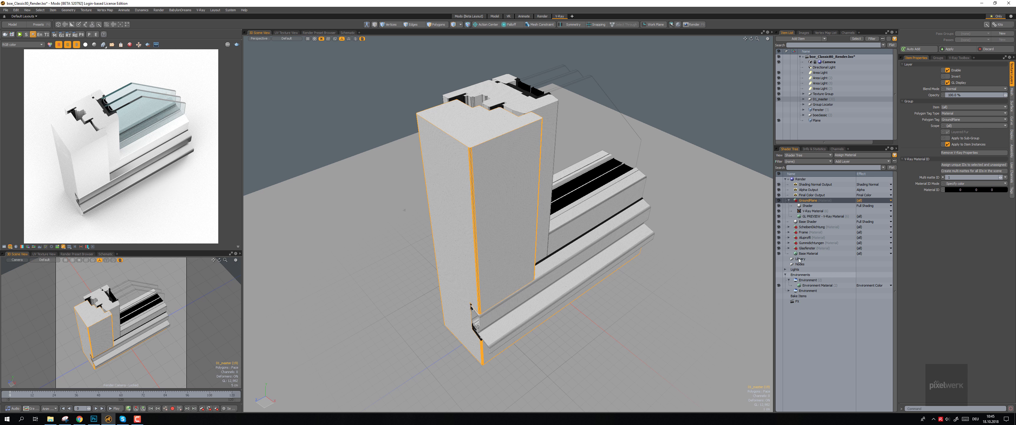
{"action": "left_click", "coordinate": [807, 248]}
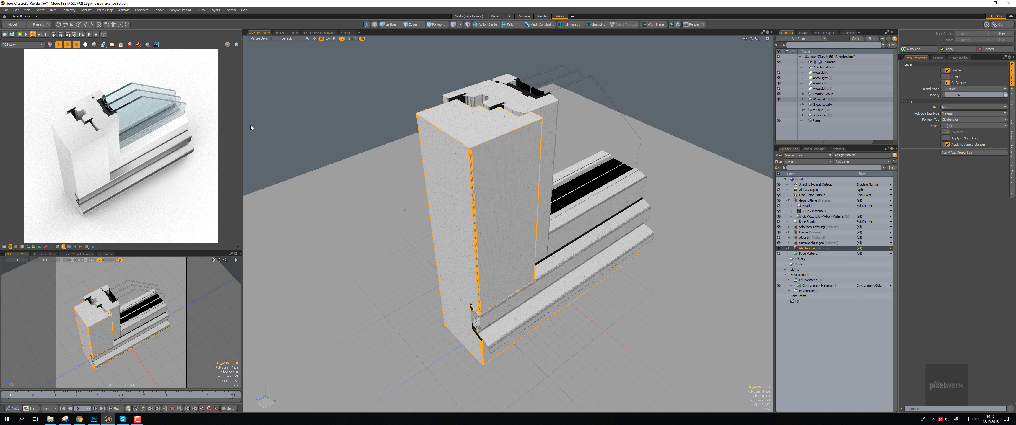
{"action": "left_click", "coordinate": [973, 153]}
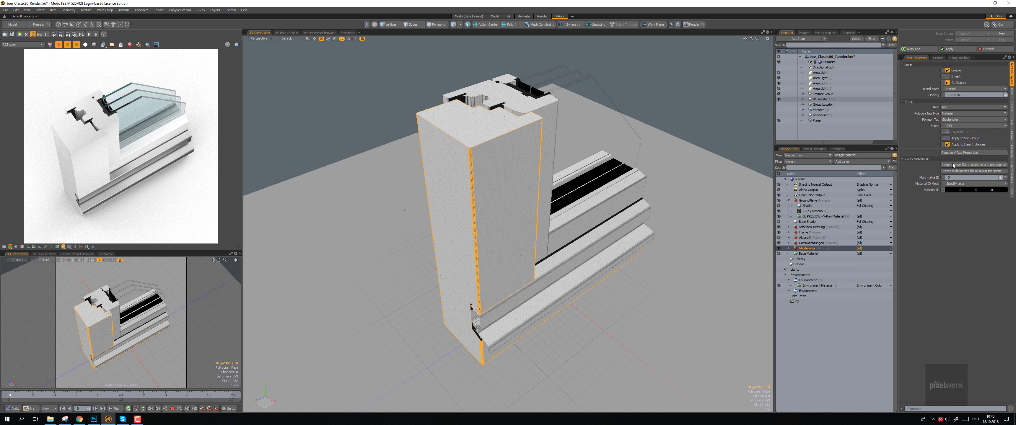
{"action": "left_click", "coordinate": [952, 177]}
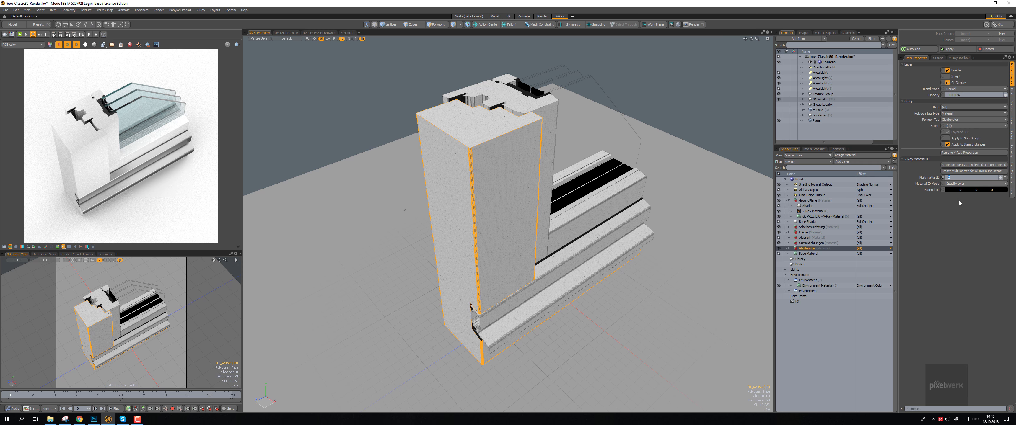
With the Frame material group selected, create multimattes for all IDs in the scene and restart the render preview.
{"action": "left_click", "coordinate": [804, 232]}
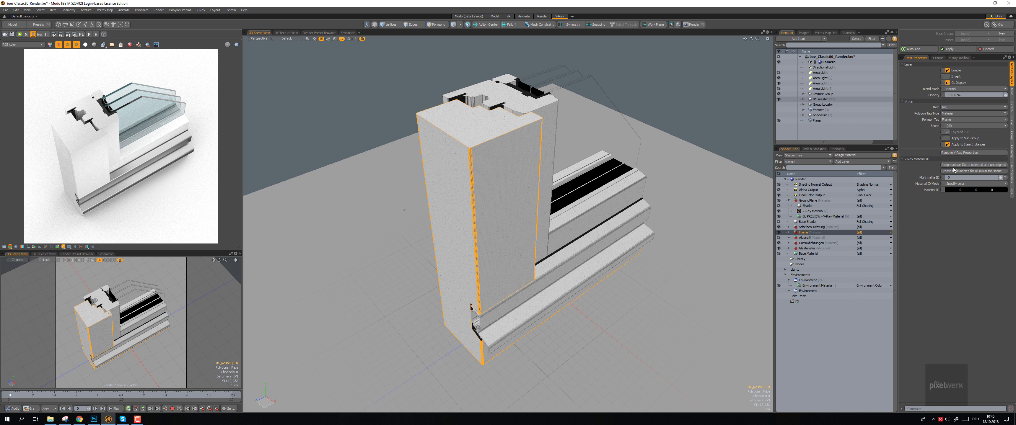
{"action": "left_click", "coordinate": [957, 172]}
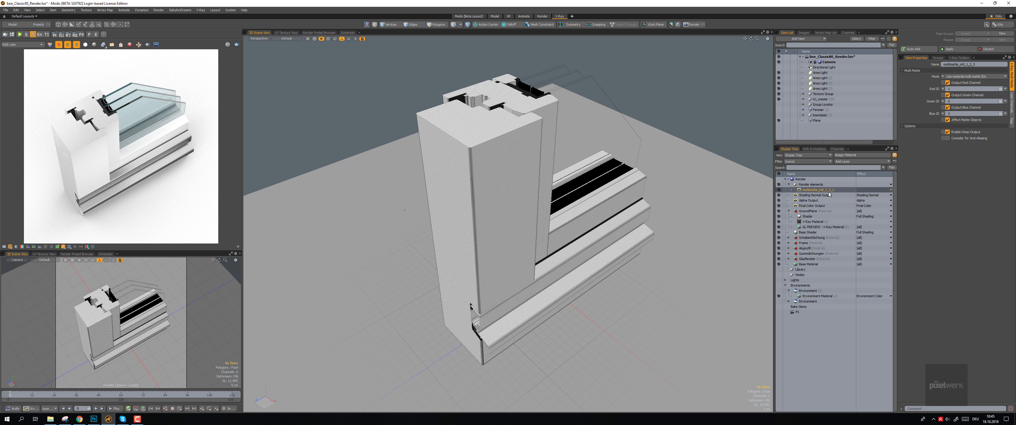
{"action": "left_click", "coordinate": [20, 36]}
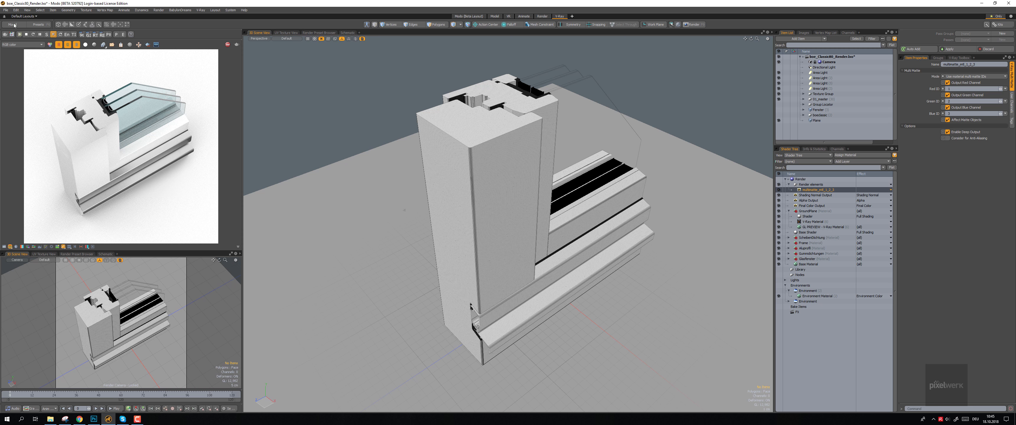
Compare the multimatte, RGB color and alpha channels in the render preview, ending on RGB color.
{"action": "left_click", "coordinate": [23, 44]}
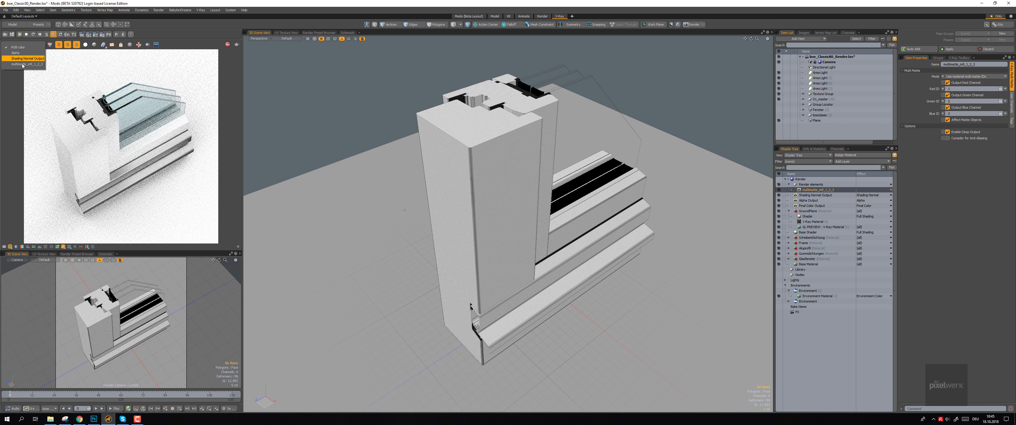
{"action": "left_click", "coordinate": [22, 64]}
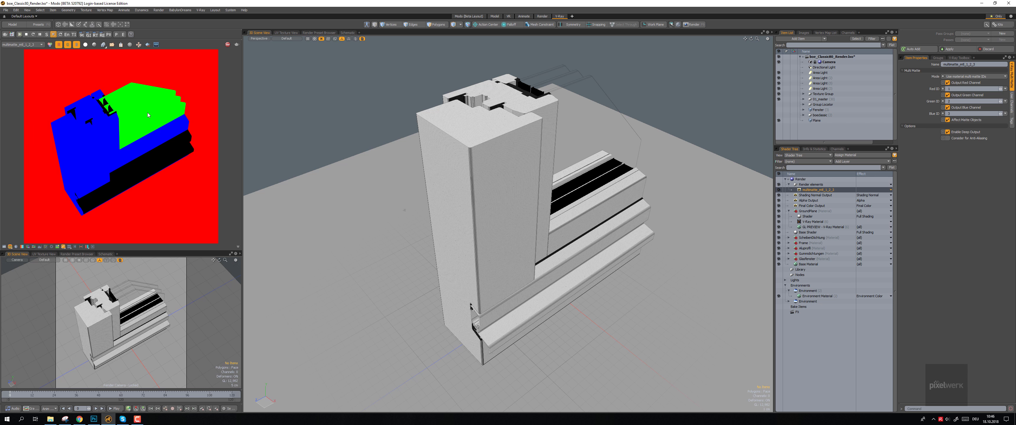
{"action": "left_click", "coordinate": [9, 45]}
{"action": "left_click", "coordinate": [8, 29]}
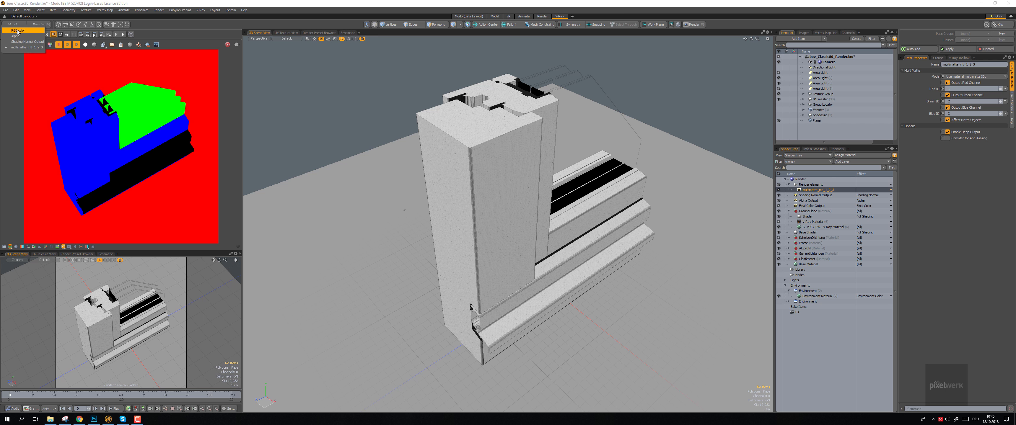
{"action": "left_click", "coordinate": [28, 45]}
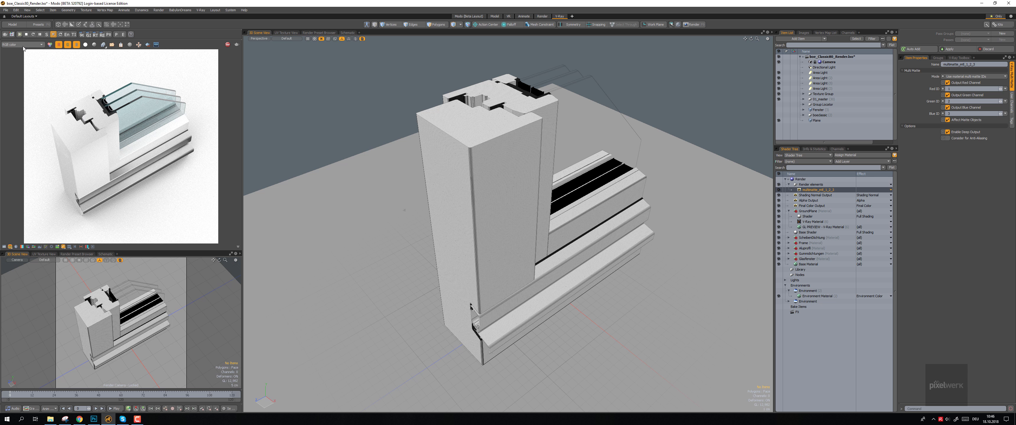
{"action": "left_click", "coordinate": [24, 55]}
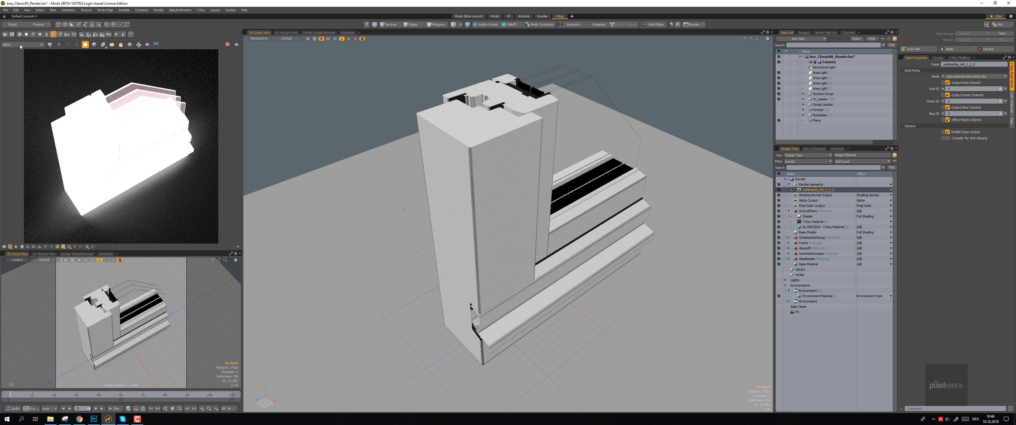
{"action": "left_click", "coordinate": [17, 45]}
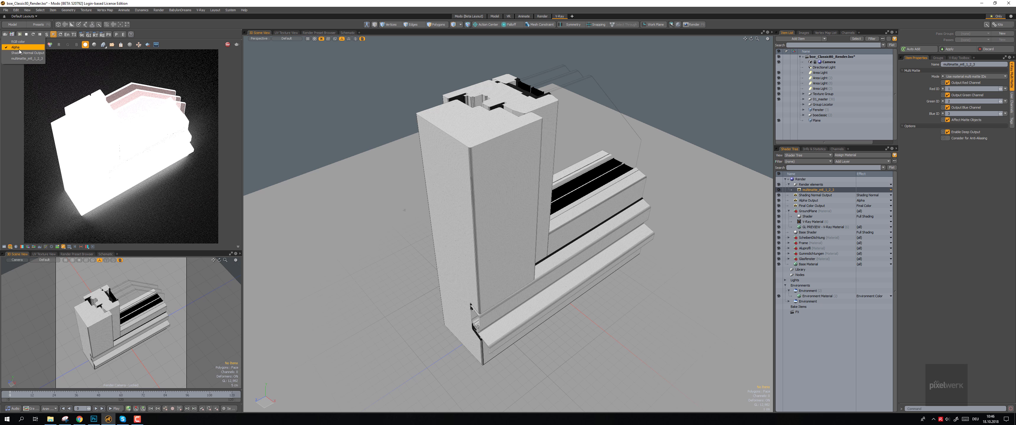
{"action": "left_click", "coordinate": [17, 40]}
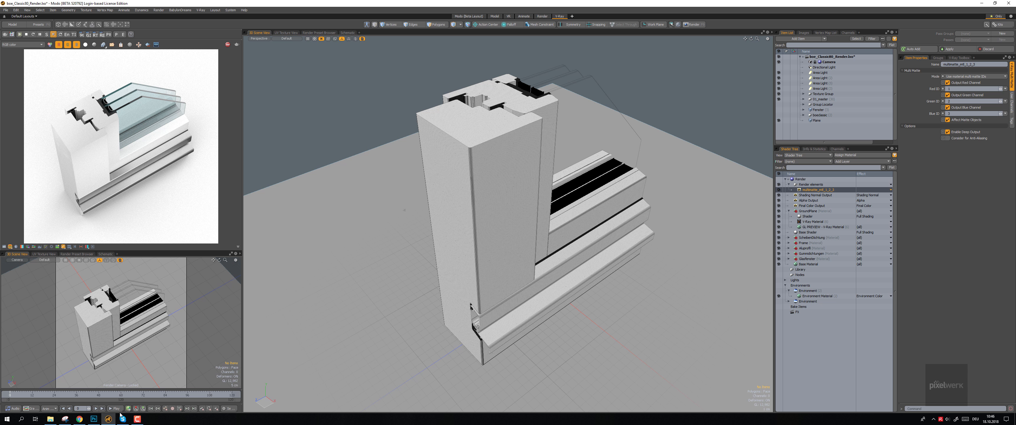
Switch to Photoshop and delete Layer 1 and the Curves 2 adjustment layer from the Fenster document.
{"action": "left_click", "coordinate": [93, 419]}
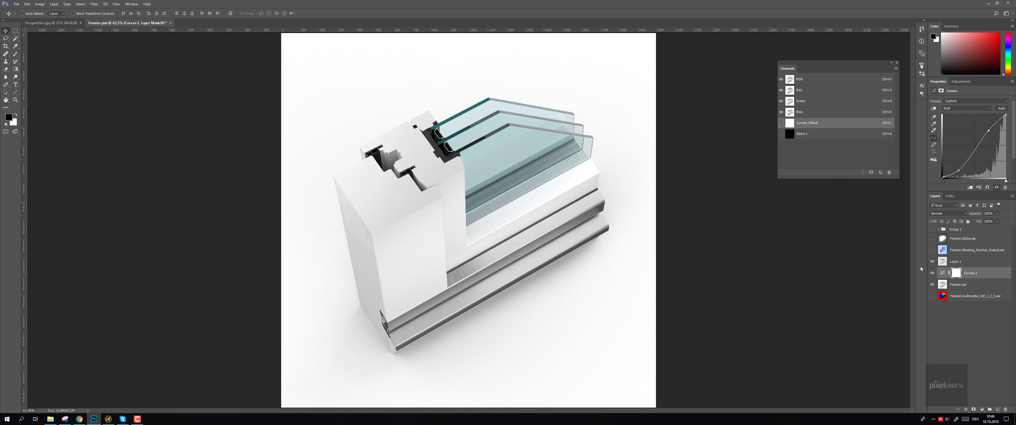
{"action": "left_click", "coordinate": [972, 263]}
{"action": "left_click", "coordinate": [976, 273], "text": "shift"}
{"action": "left_click_drag", "start_coordinate": [976, 272], "coordinate": [1005, 409]}
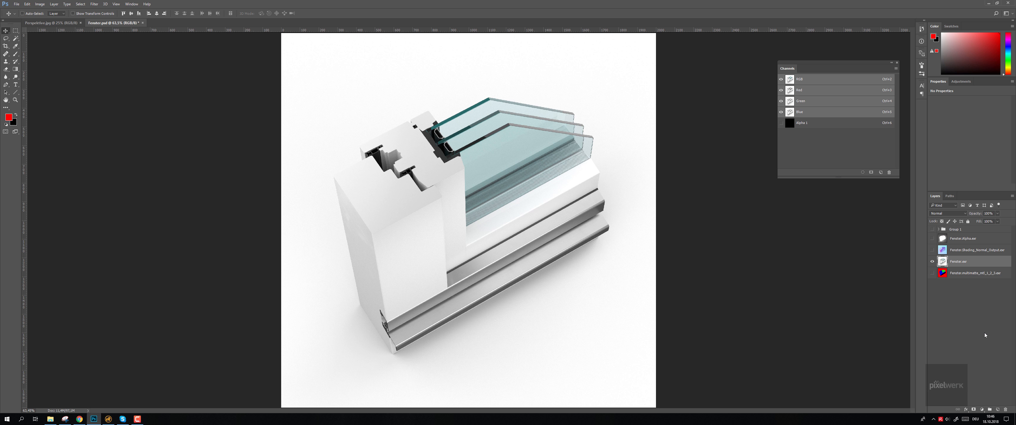
Examine the alpha and shading normal layers one at a time, plus the window's lower corner in the render.
{"action": "left_click", "coordinate": [932, 238]}
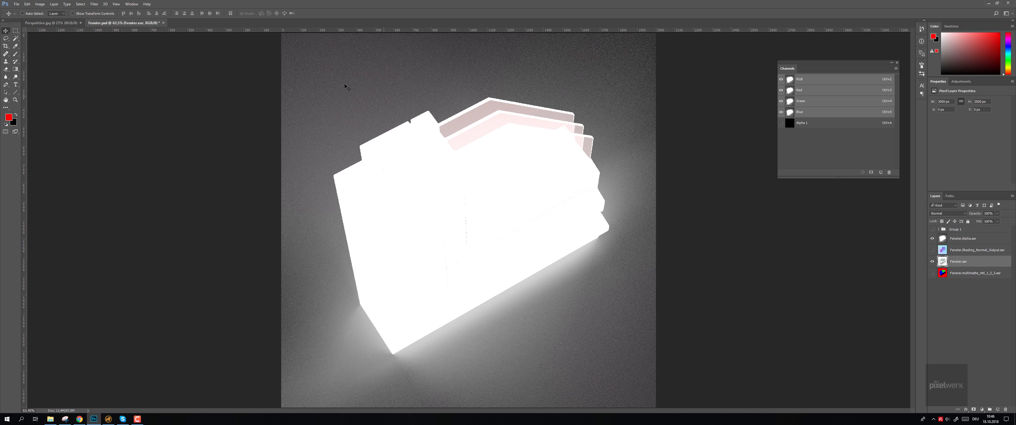
{"action": "left_click", "coordinate": [932, 239]}
{"action": "left_click", "coordinate": [932, 250]}
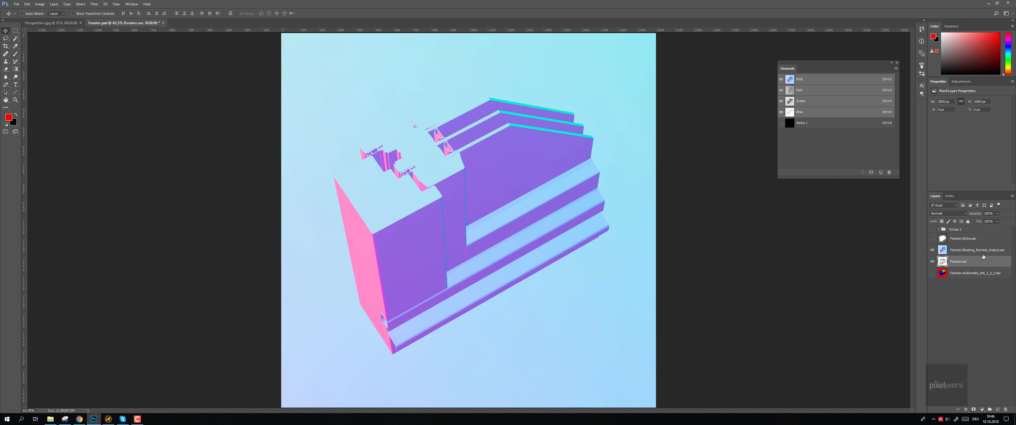
{"action": "left_click", "coordinate": [932, 250]}
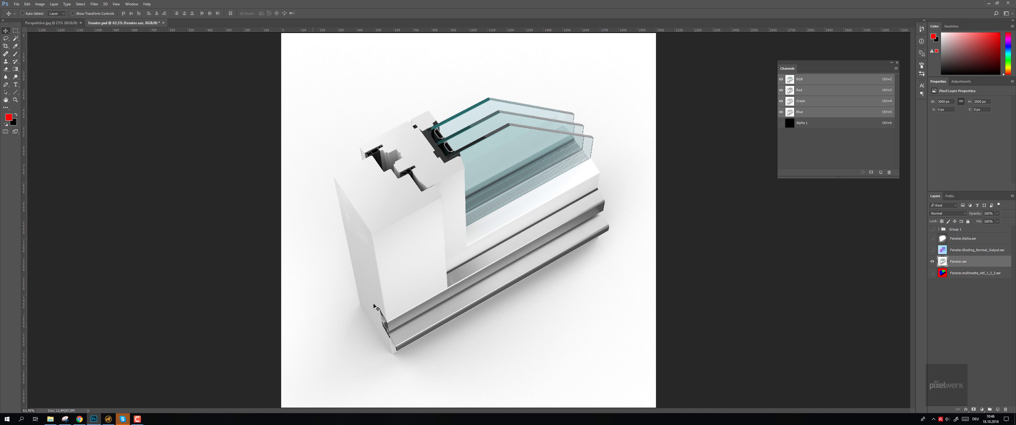
{"action": "left_click_drag", "start_coordinate": [377, 351], "coordinate": [369, 296], "text": "ctrl"}
{"action": "key", "text": "ctrl+0"}
Hide the Fenster.exr layer, show the multimatte layer and review its red, green and blue channels individually.
{"action": "left_click", "coordinate": [932, 261]}
{"action": "left_click", "coordinate": [932, 273]}
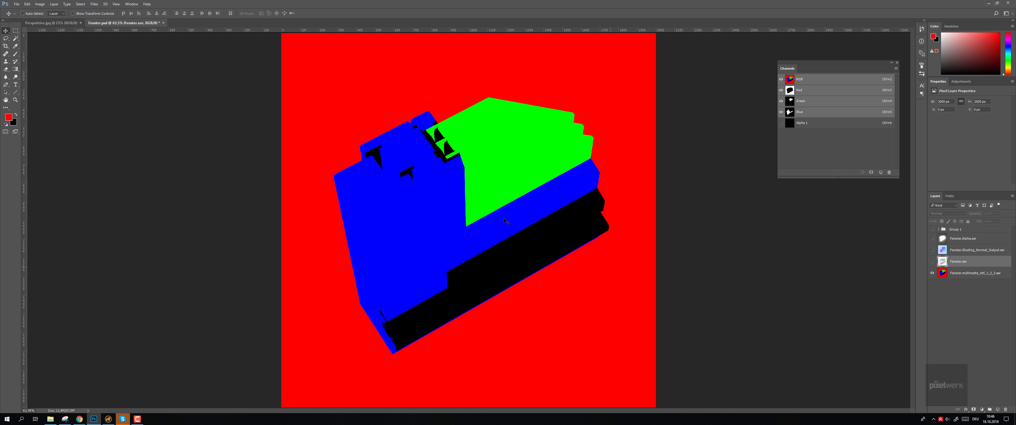
{"action": "left_click", "coordinate": [787, 92]}
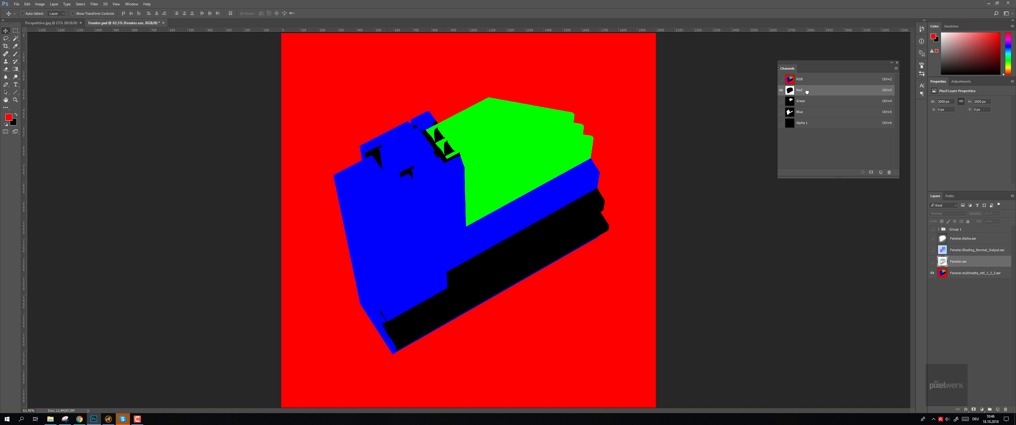
{"action": "left_click", "coordinate": [807, 102]}
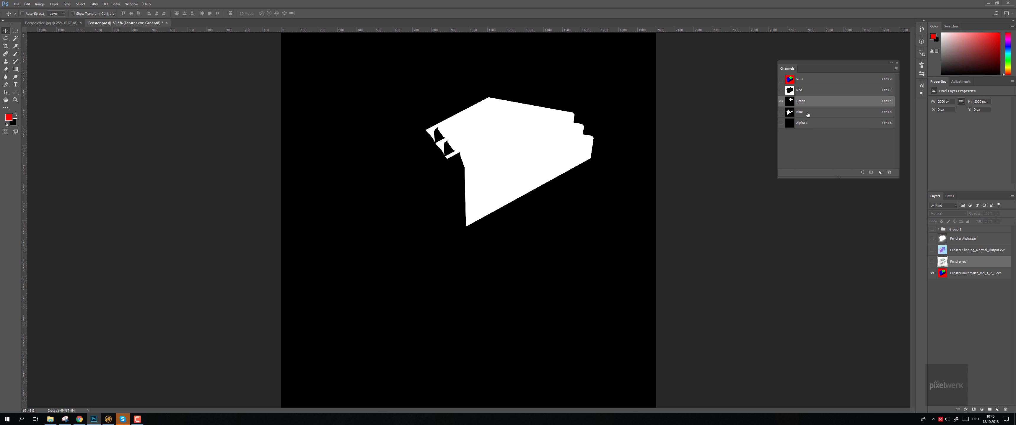
{"action": "left_click", "coordinate": [807, 115]}
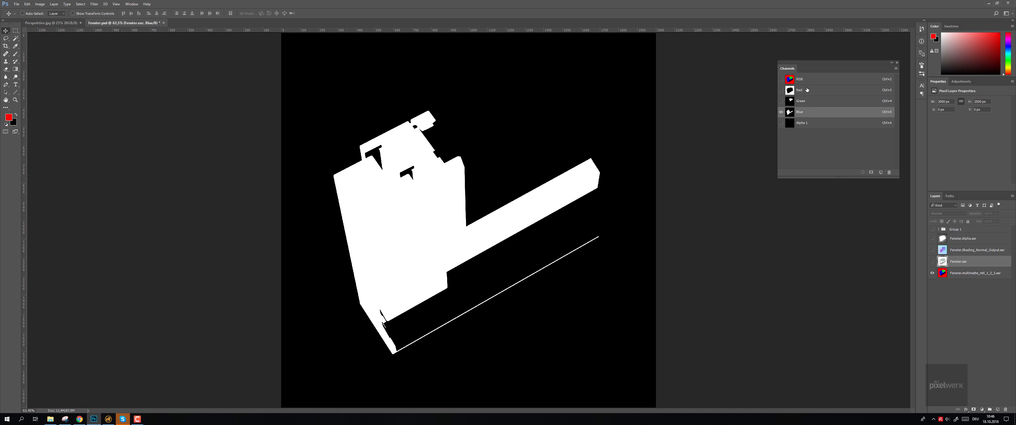
Using the inverted red matte channel as a selection, copy the window from the Fenster.exr layer onto a new layer.
{"action": "left_click", "coordinate": [789, 91], "text": "ctrl"}
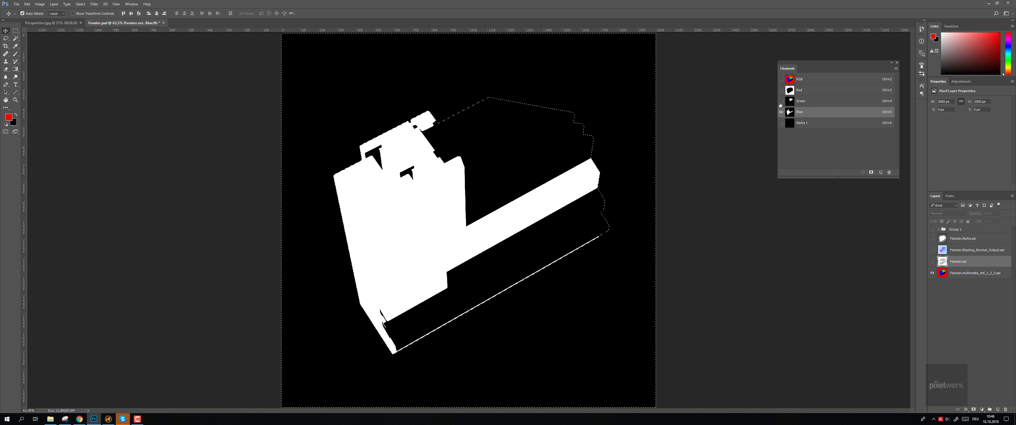
{"action": "left_click", "coordinate": [810, 82]}
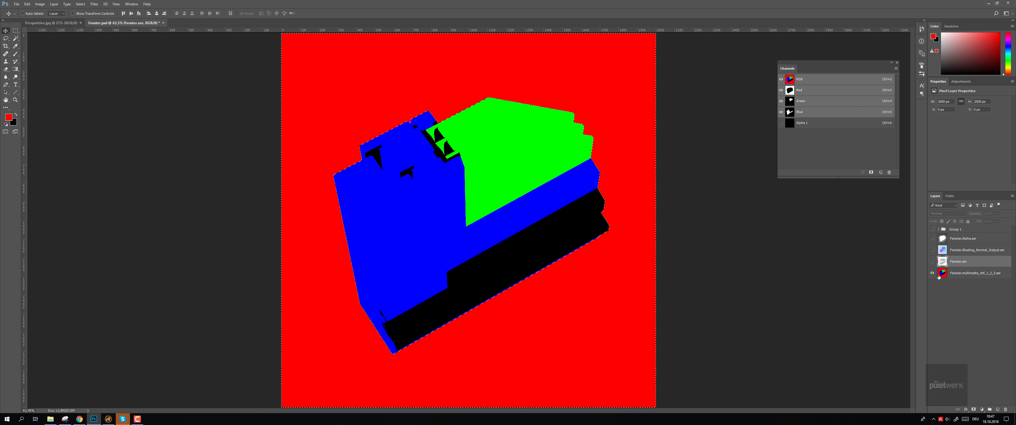
{"action": "key", "text": "ctrl+d"}
{"action": "left_click", "coordinate": [942, 262], "text": "ctrl"}
{"action": "key", "text": "ctrl+j"}
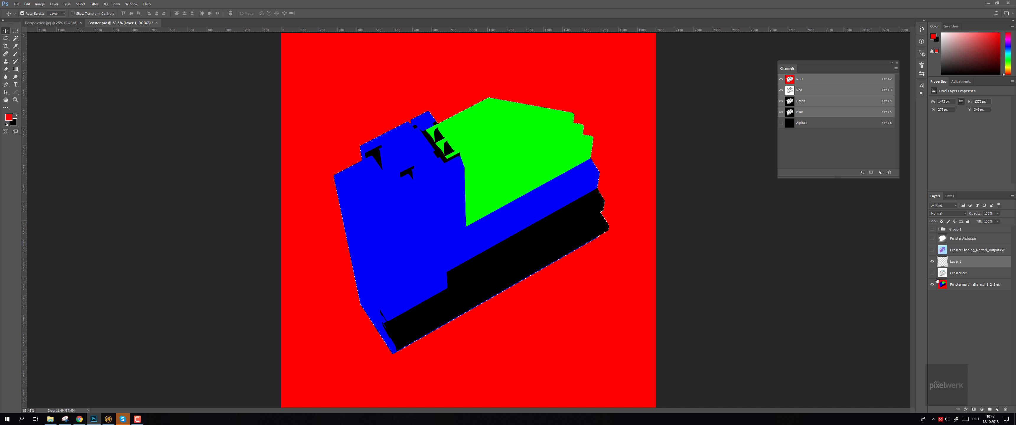
Hide the multimatte layer to check the cut-out window against the transparent background.
{"action": "left_click", "coordinate": [932, 285]}
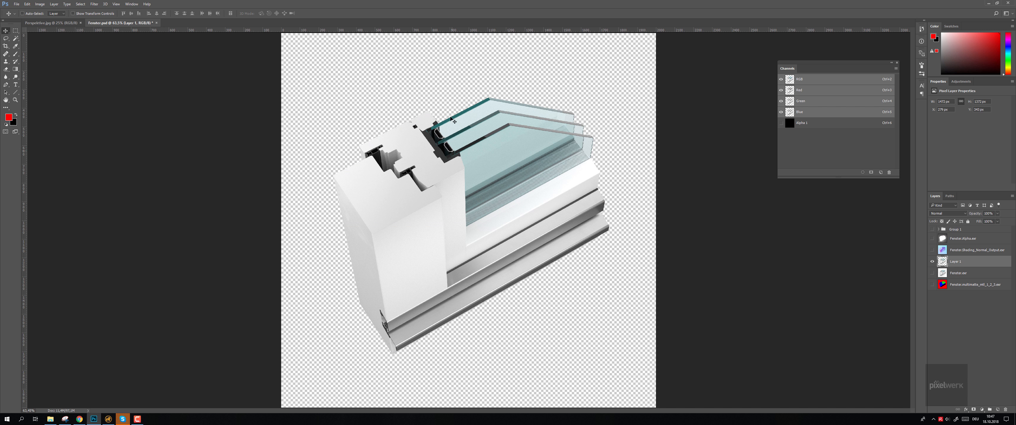
{"action": "key", "text": "ctrl+plus"}
{"action": "key", "text": "ctrl+minus"}
Hide the cut-out window layer, and show and select the original Fenster.exr layer.
{"action": "left_click", "coordinate": [932, 261]}
{"action": "left_click", "coordinate": [932, 273]}
{"action": "left_click", "coordinate": [954, 272]}
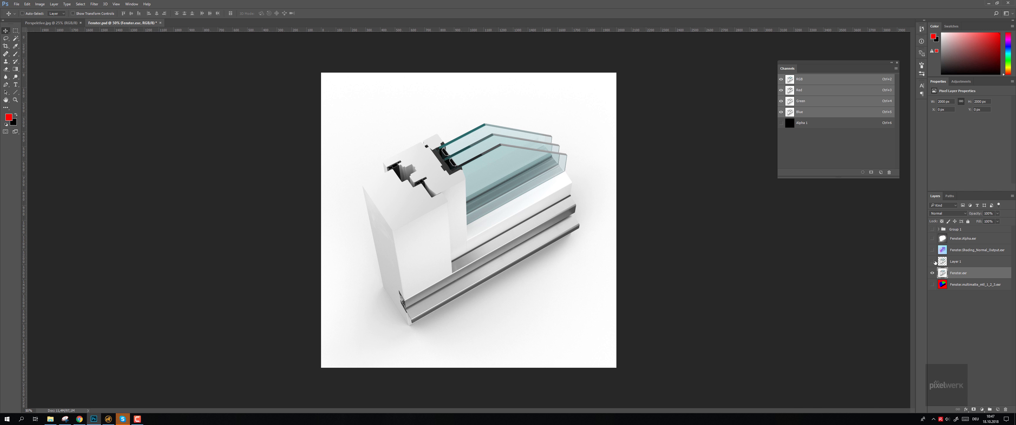
Add a Curves adjustment layer above Fenster.exr and pull the lower part of the curve down to darken the background shadow.
{"action": "left_click", "coordinate": [981, 410]}
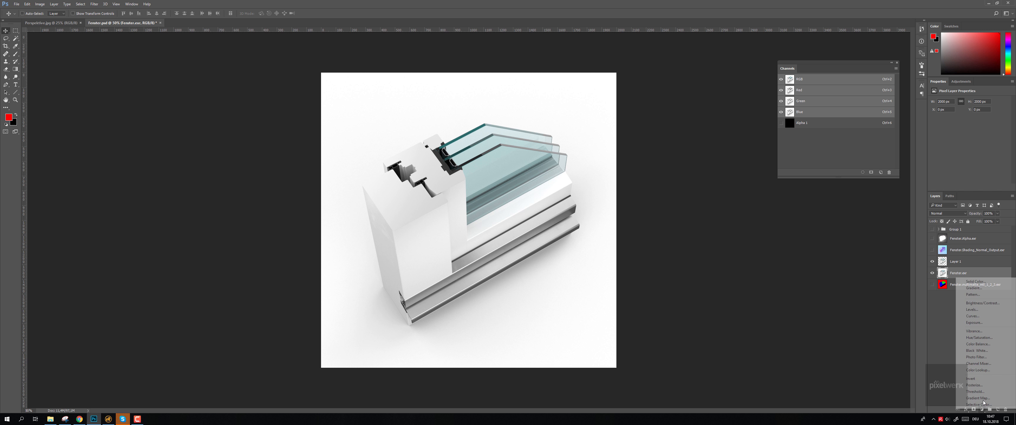
{"action": "left_click", "coordinate": [972, 316]}
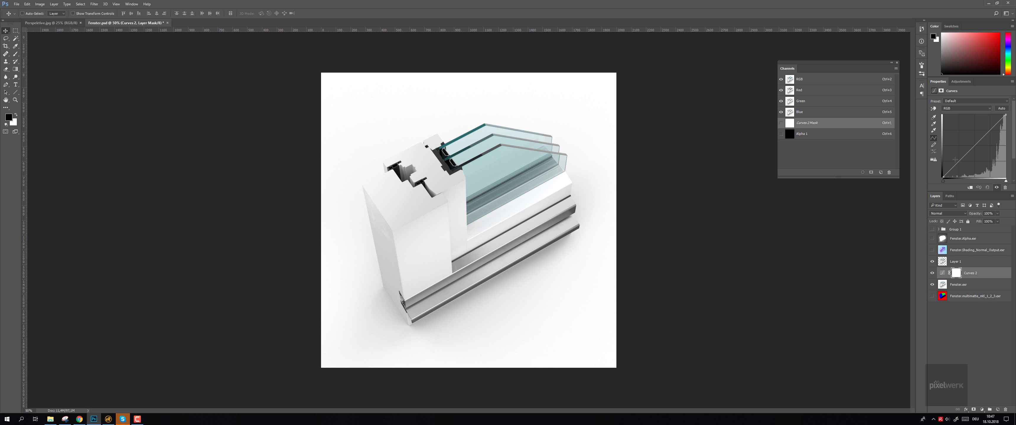
{"action": "left_click_drag", "start_coordinate": [958, 167], "coordinate": [961, 172]}
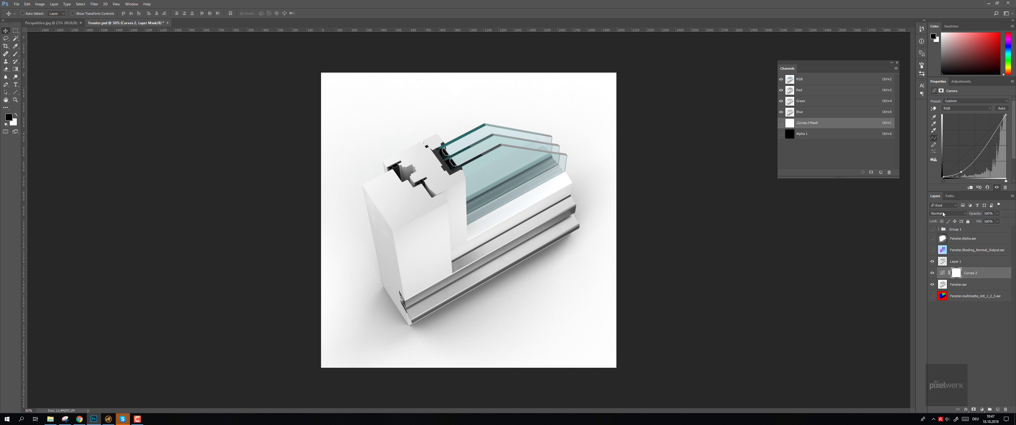
Create an empty layer between Fenster.exr and the multimatte layer, and set the Fenster.exr layer's blend mode to Multiply.
{"action": "left_click", "coordinate": [955, 284]}
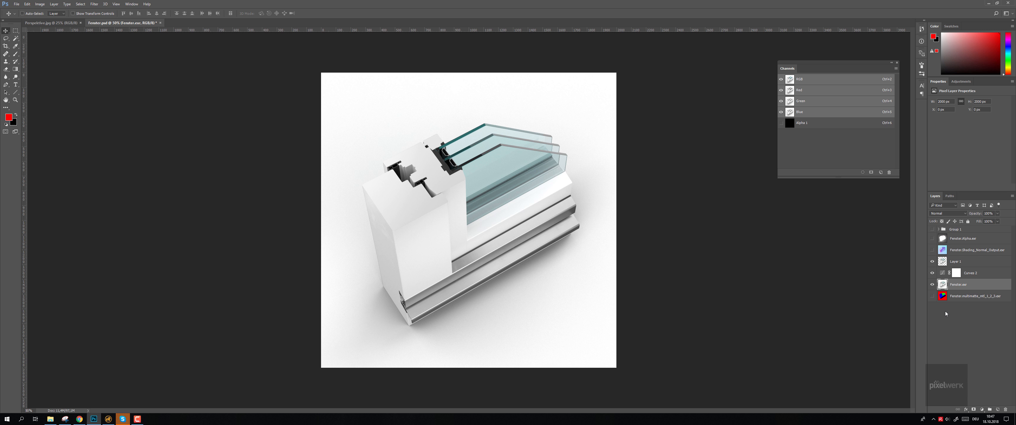
{"action": "left_click", "coordinate": [960, 299]}
{"action": "key", "text": "ctrl+alt+shift+n"}
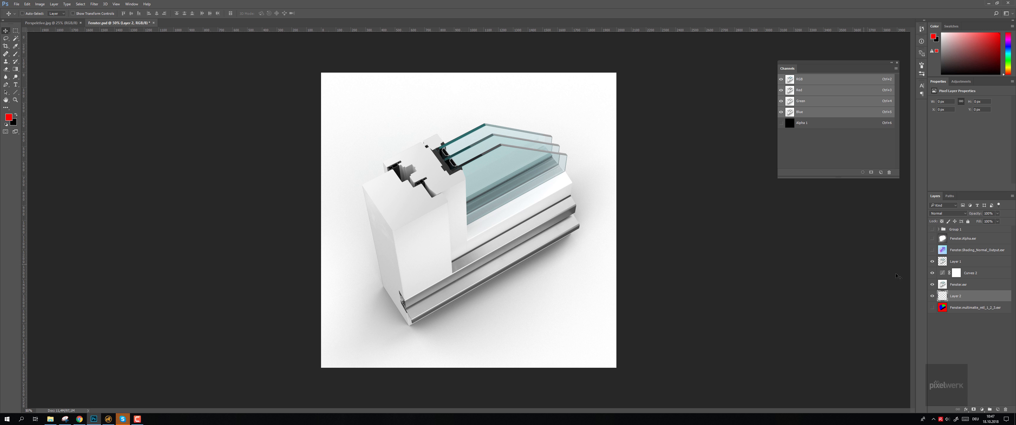
{"action": "left_click", "coordinate": [958, 284]}
{"action": "left_click", "coordinate": [948, 213]}
{"action": "left_click", "coordinate": [943, 235]}
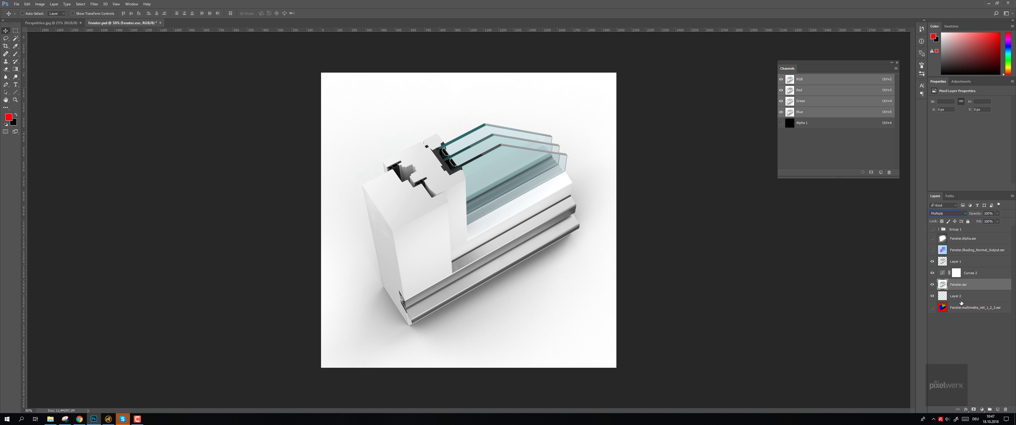
Paint red brush strokes across the shadow area beneath the window on the new empty layer, enlarging the brush for broad coverage.
{"action": "left_click", "coordinate": [973, 273]}
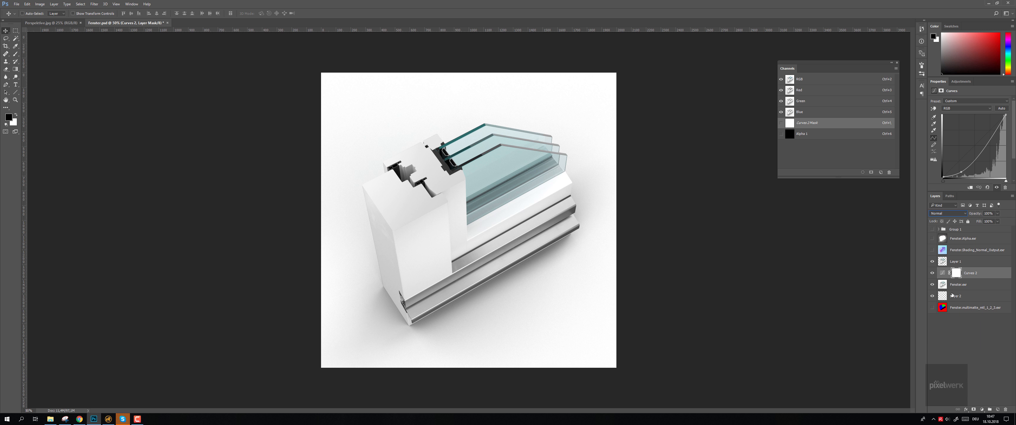
{"action": "left_click", "coordinate": [961, 297]}
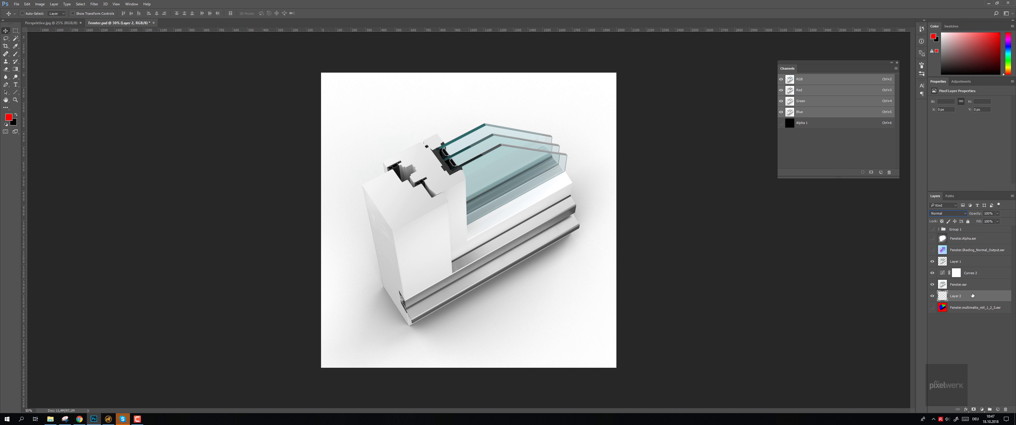
{"action": "key", "text": "b"}
{"action": "mouse_move", "coordinate": [376, 251]}
{"action": "left_mouse_down"}
{"action": "mouse_move", "coordinate": [364, 256]}
{"action": "mouse_move", "coordinate": [613, 289]}
{"action": "mouse_move", "coordinate": [418, 302]}
{"action": "left_mouse_up"}
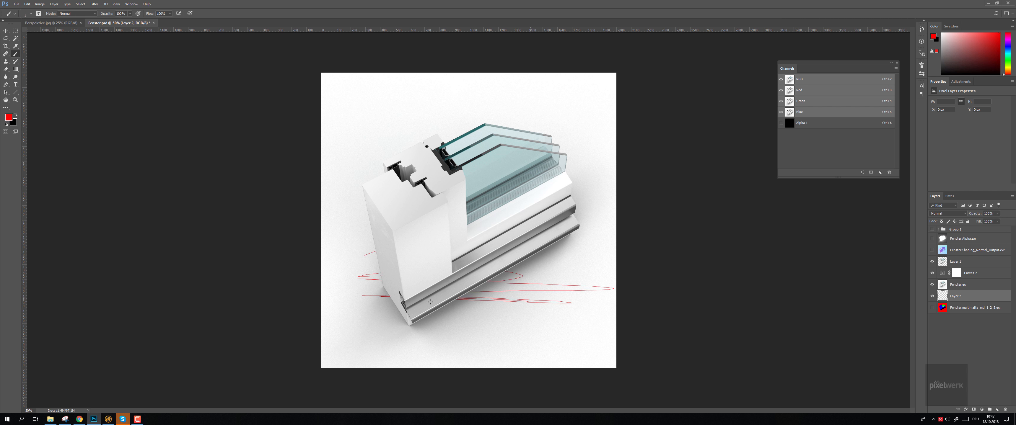
{"action": "right_click", "coordinate": [506, 299]}
{"action": "left_click", "coordinate": [512, 291]}
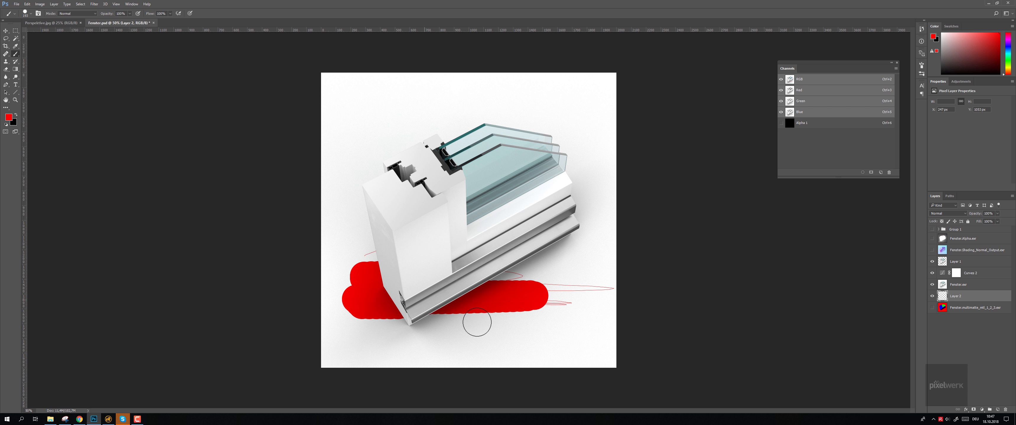